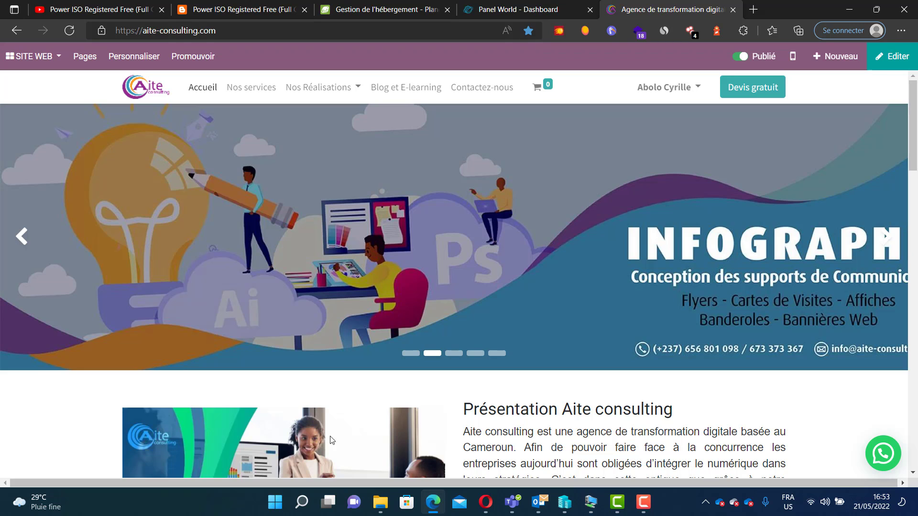
- Open the Vidéos folder in File Explorer and view the Aite Cloud web hosting flyer image
{"action": "mouse_move", "coordinate": [381, 501]}
{"action": "left_click", "coordinate": [296, 432]}
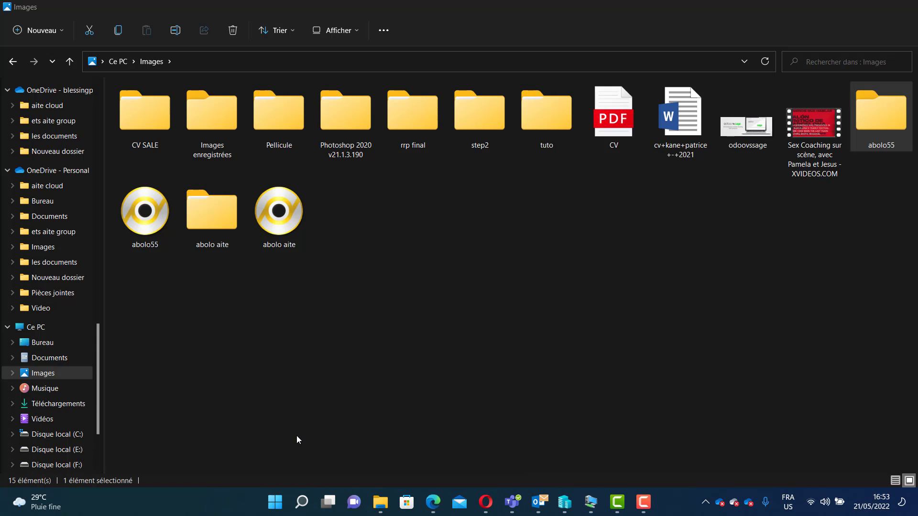
{"action": "left_click", "coordinate": [42, 418]}
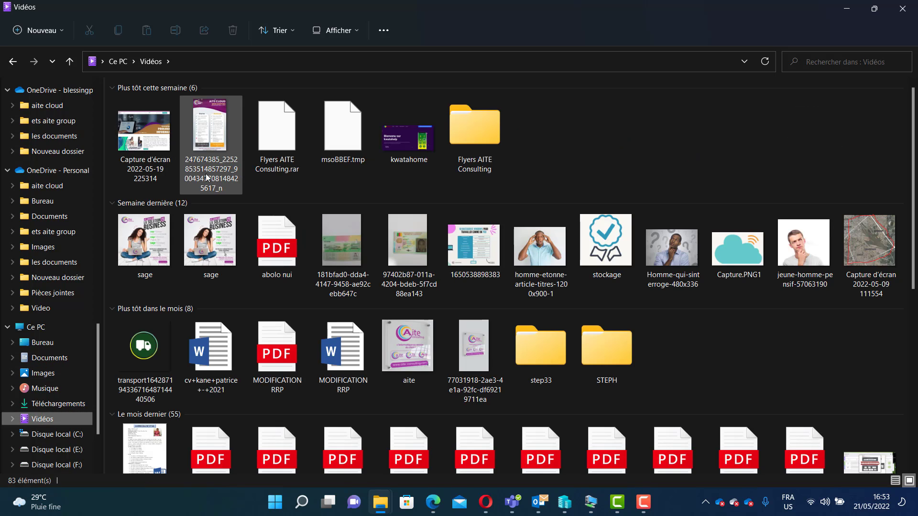
{"action": "left_click", "coordinate": [210, 138]}
{"action": "double_click", "coordinate": [210, 137]}
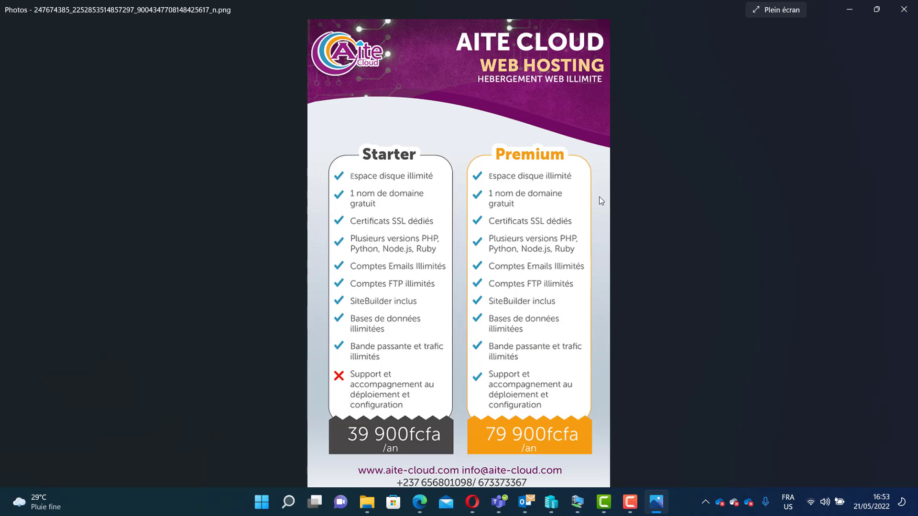
{"action": "left_click", "coordinate": [845, 15]}
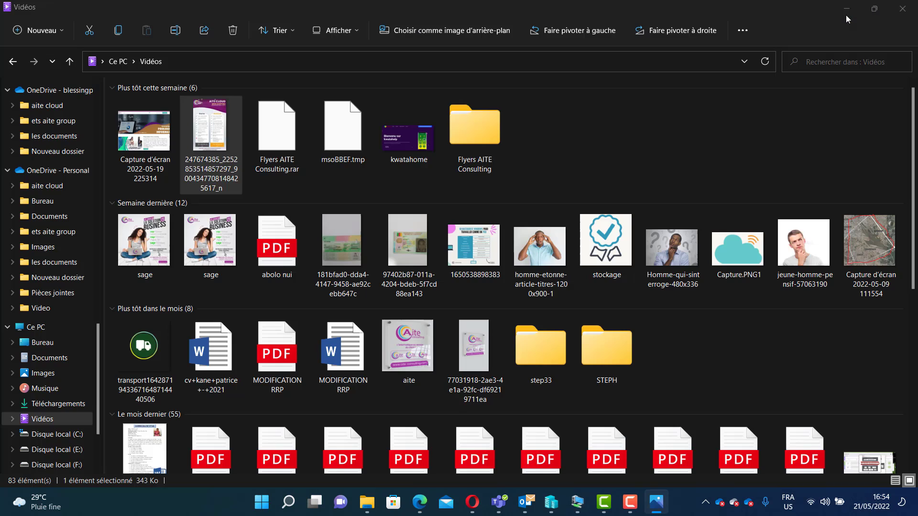
{"action": "left_click", "coordinate": [419, 502]}
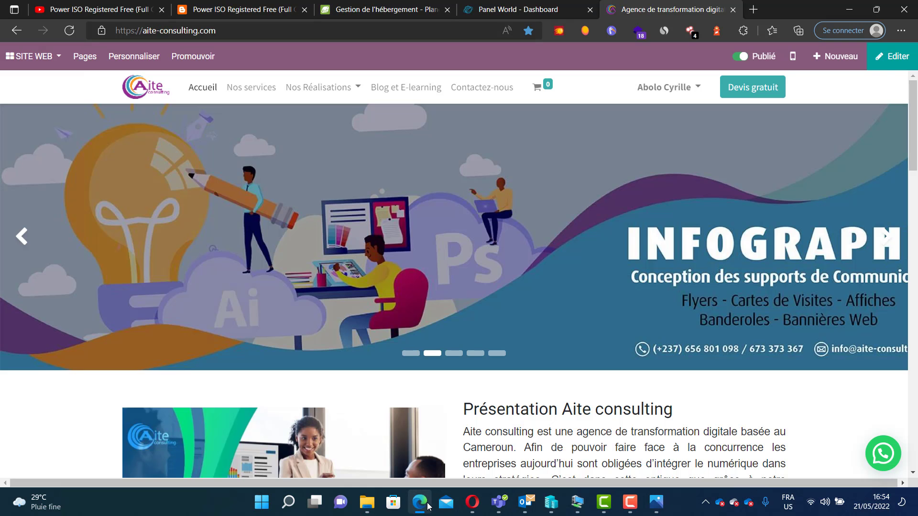
{"action": "left_click", "coordinate": [521, 7]}
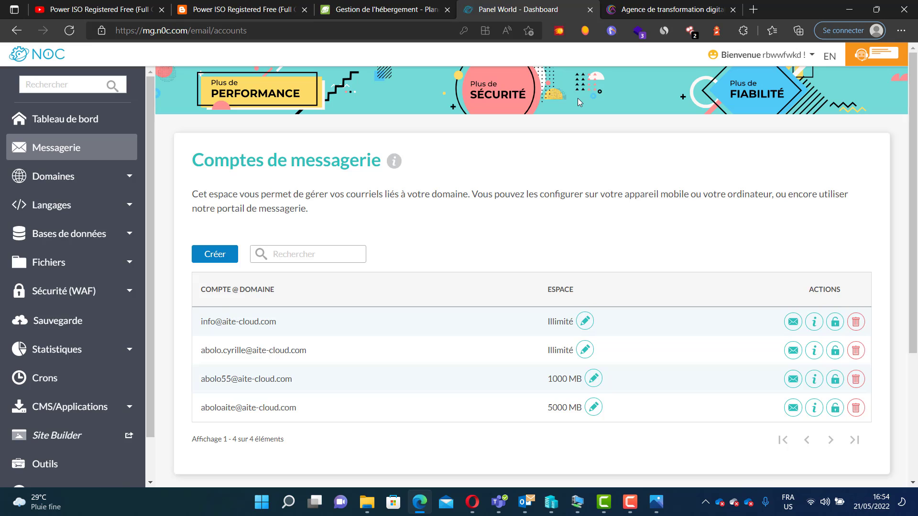
{"action": "left_click", "coordinate": [224, 261]}
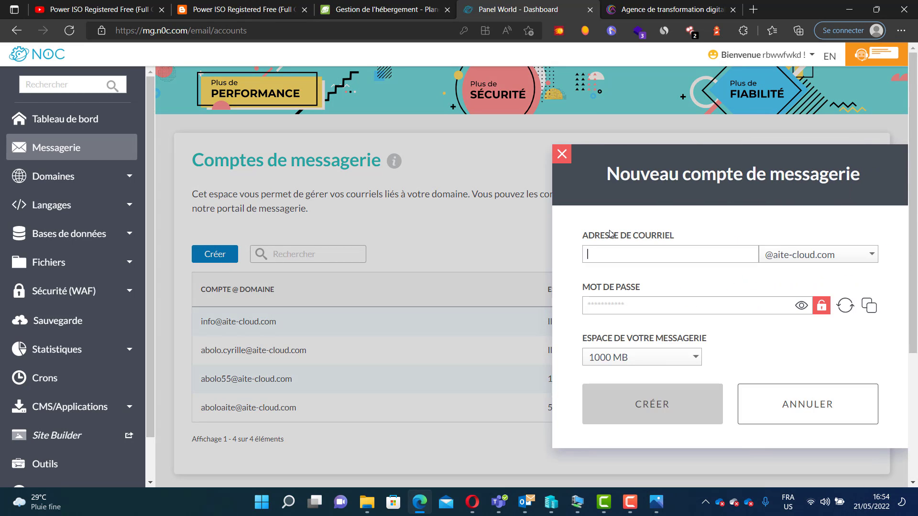
{"action": "left_click", "coordinate": [621, 257]}
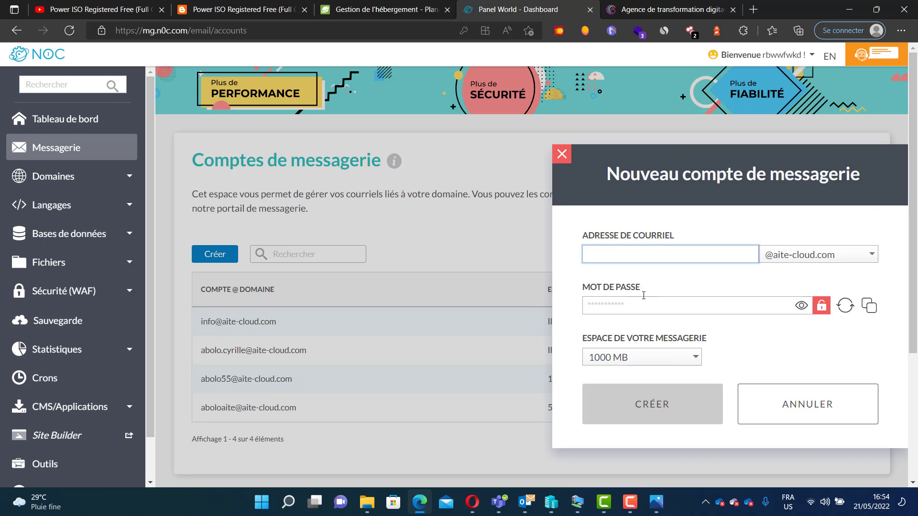
{"action": "left_click", "coordinate": [657, 306]}
{"action": "left_click", "coordinate": [770, 399]}
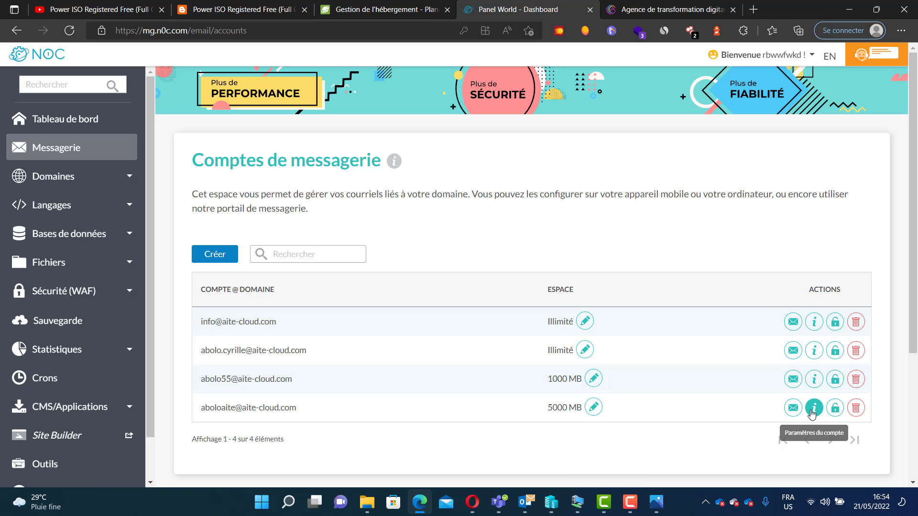
- Open the account settings of the last mail account in the hosting panel and review its SSL/TLS server and port details
{"action": "left_click", "coordinate": [814, 408]}
{"action": "left_click_drag", "start_coordinate": [535, 336], "coordinate": [443, 309]}
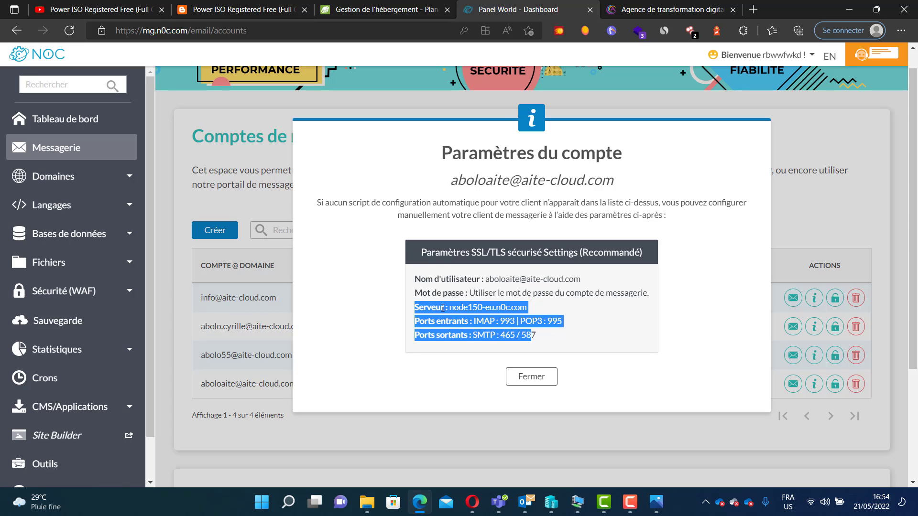
{"action": "left_click", "coordinate": [547, 337]}
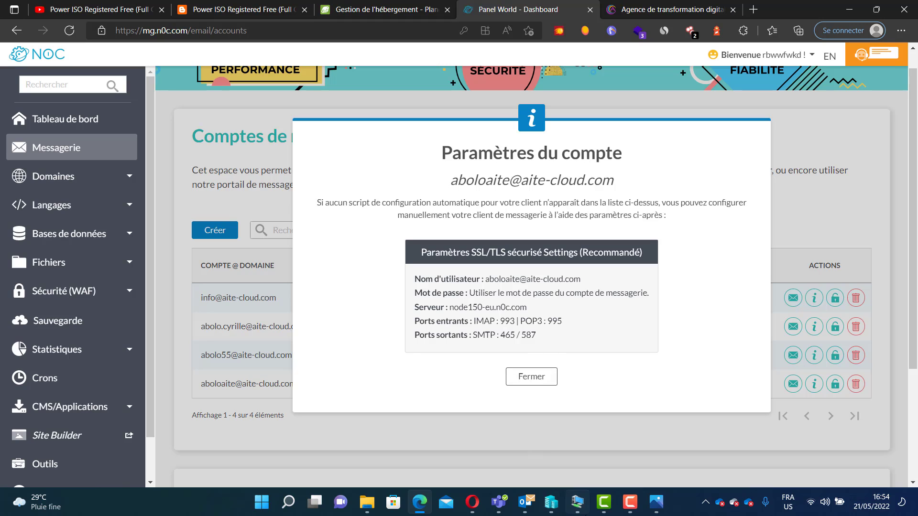
- Switch to the Windows 10 virtual machine and launch Outlook by searching for it
{"action": "mouse_move", "coordinate": [578, 501]}
{"action": "mouse_move", "coordinate": [527, 504]}
{"action": "left_click", "coordinate": [577, 502]}
{"action": "left_click", "coordinate": [526, 423]}
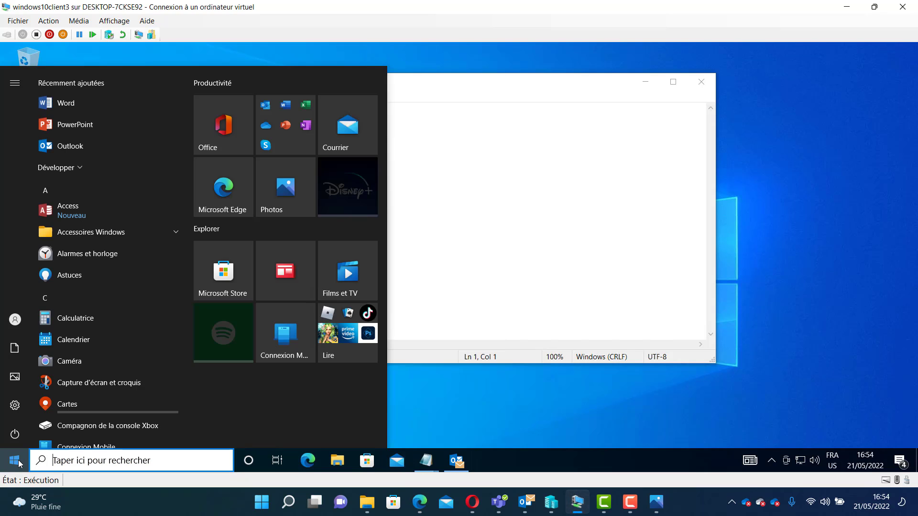
{"action": "left_click", "coordinate": [18, 462]}
{"action": "left_click", "coordinate": [20, 463]}
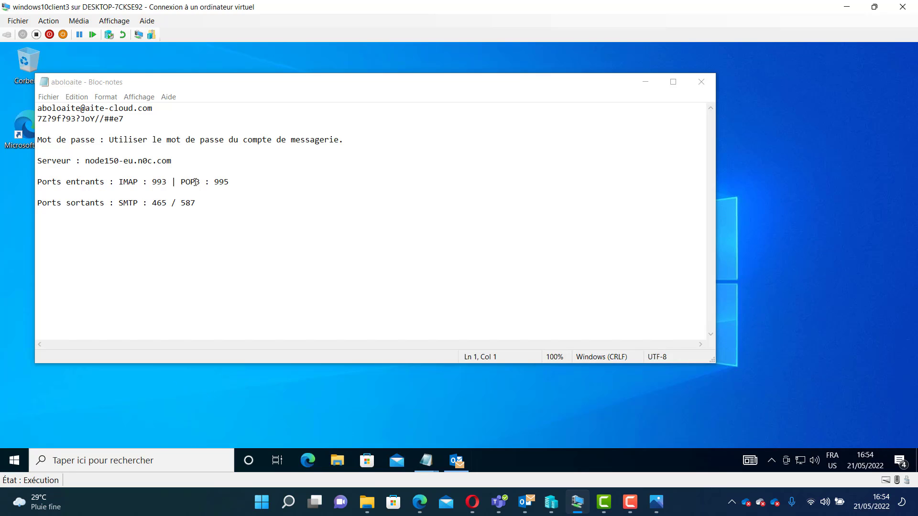
{"action": "left_click", "coordinate": [10, 465]}
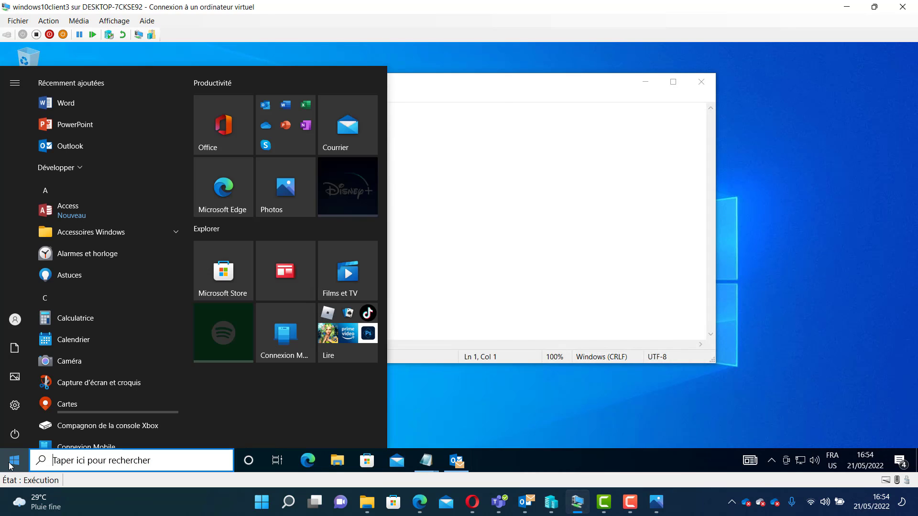
{"action": "type", "text": "out"}
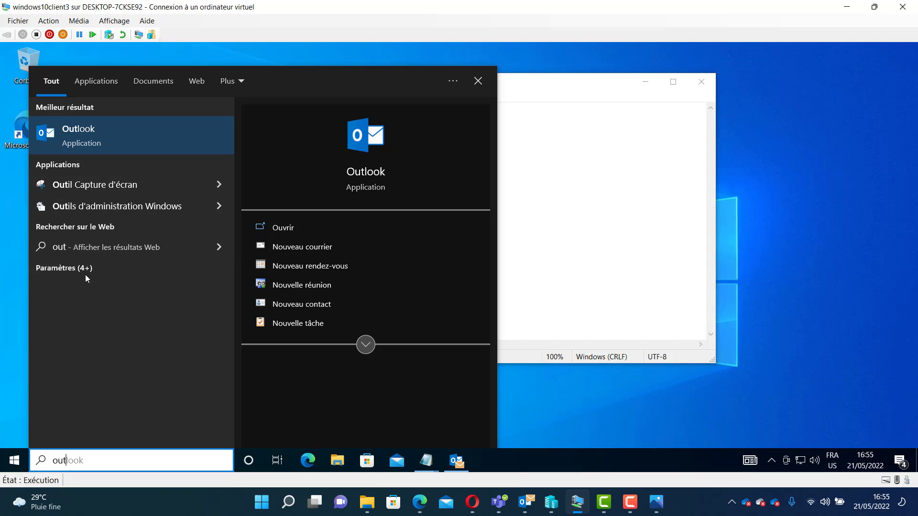
{"action": "left_click", "coordinate": [117, 138]}
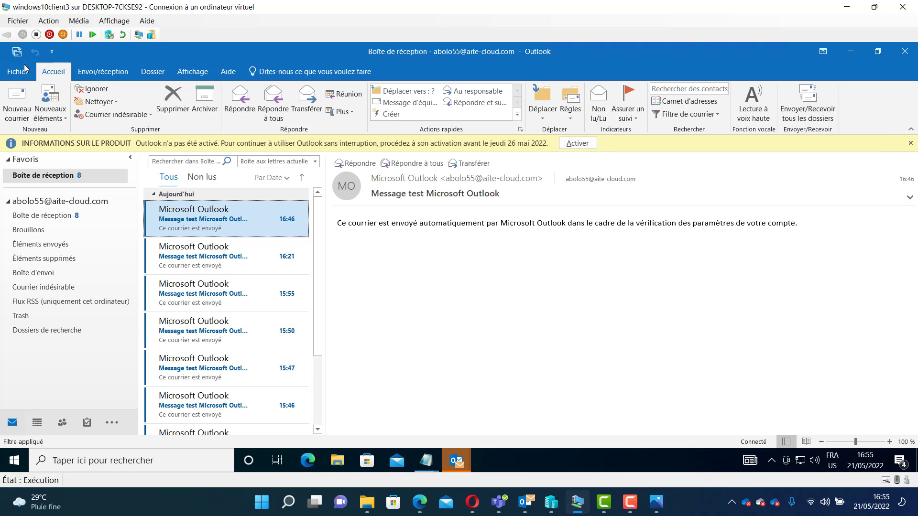
{"action": "left_click", "coordinate": [25, 71]}
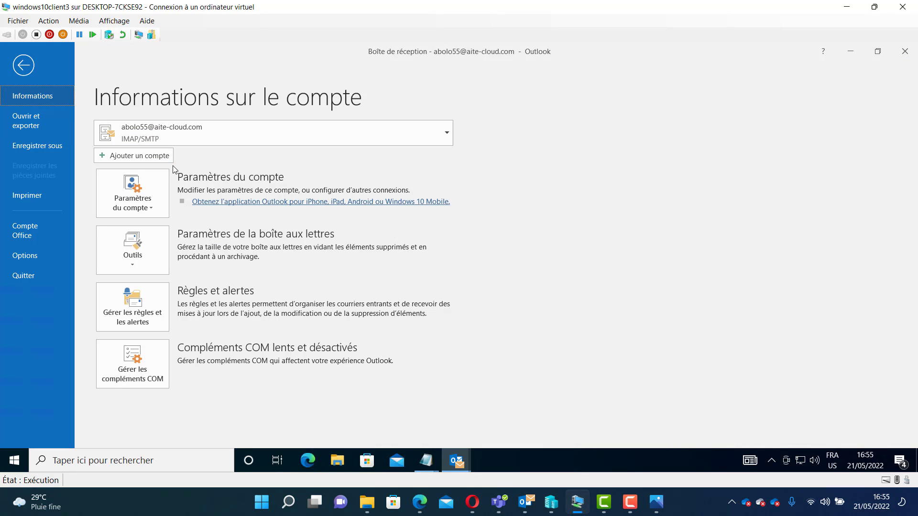
{"action": "left_click", "coordinate": [146, 196]}
{"action": "left_click", "coordinate": [174, 233]}
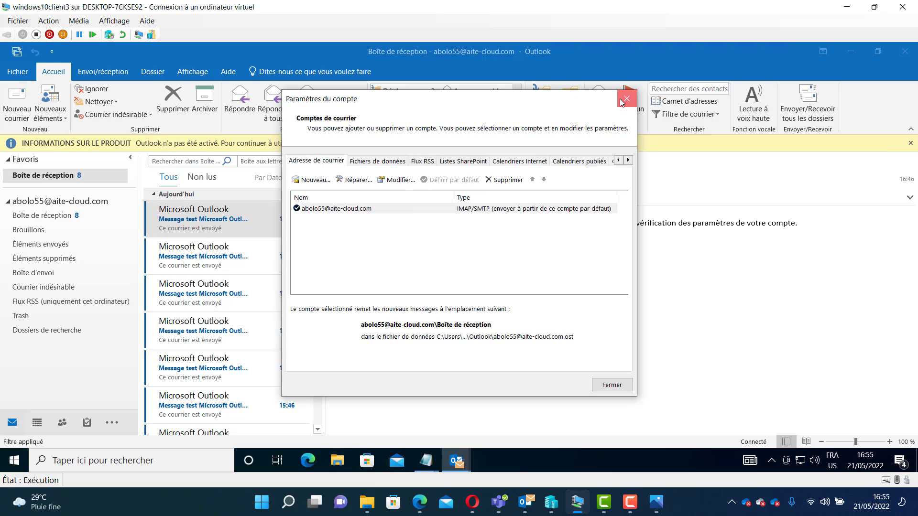
{"action": "left_click", "coordinate": [622, 102]}
- Start adding a new mail account from the account information page
{"action": "left_click", "coordinate": [4, 74]}
{"action": "left_click", "coordinate": [133, 203]}
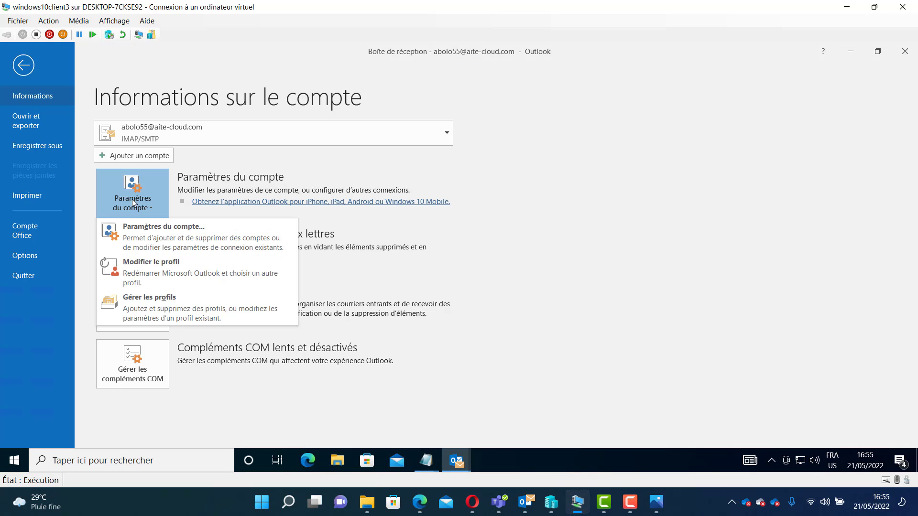
{"action": "left_click", "coordinate": [130, 156]}
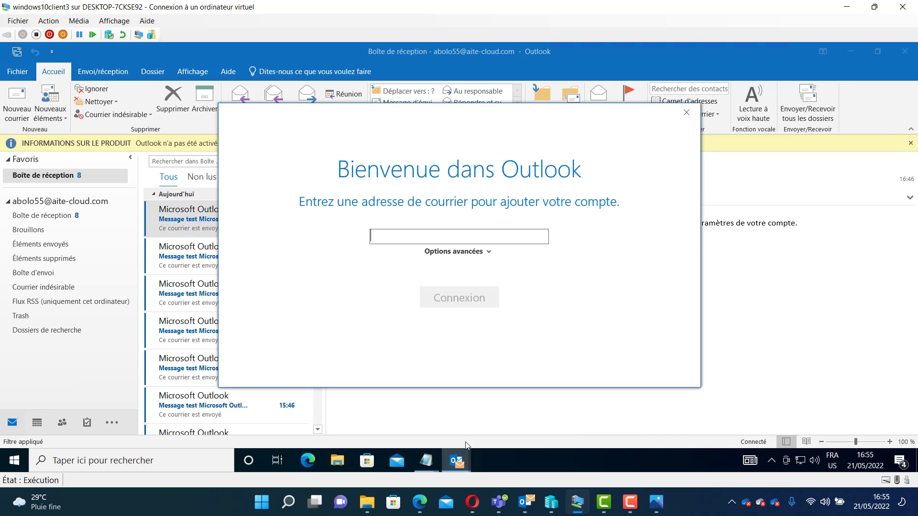
- Copy the account's e-mail address from the Notepad file and paste it into the add-account address field
{"action": "left_click", "coordinate": [426, 461]}
{"action": "left_click", "coordinate": [422, 398]}
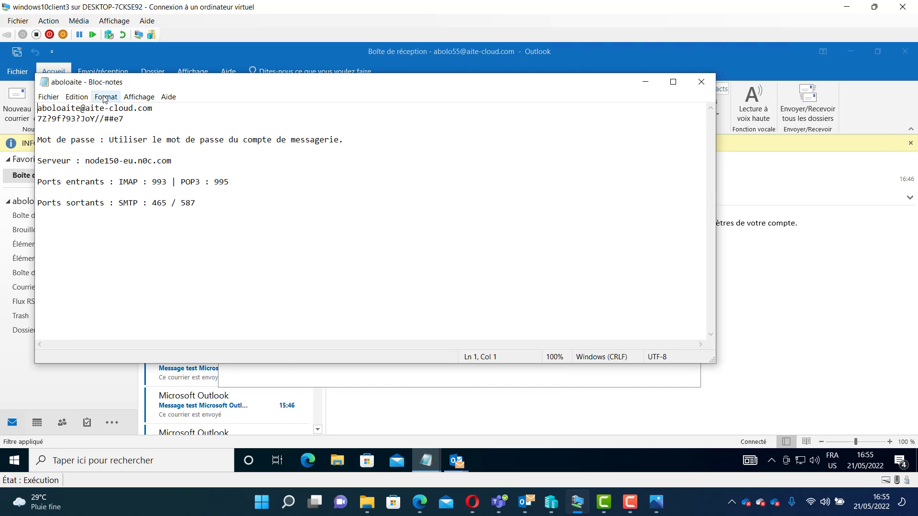
{"action": "left_click_drag", "start_coordinate": [153, 108], "coordinate": [38, 108]}
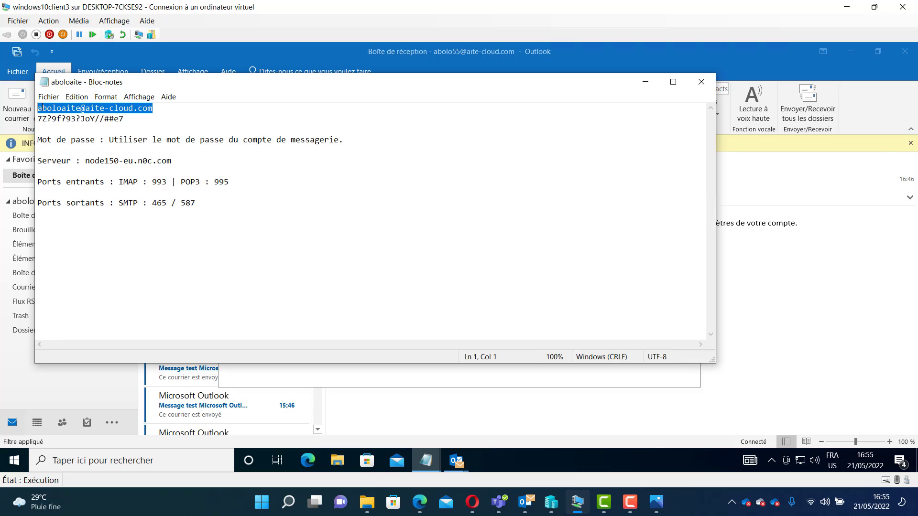
{"action": "right_click", "coordinate": [41, 109]}
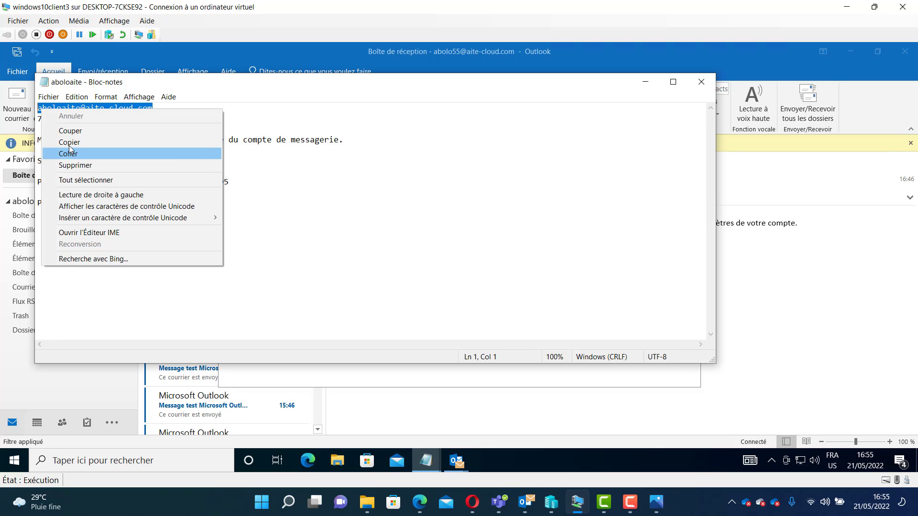
{"action": "left_click", "coordinate": [72, 143]}
{"action": "left_click", "coordinate": [653, 89]}
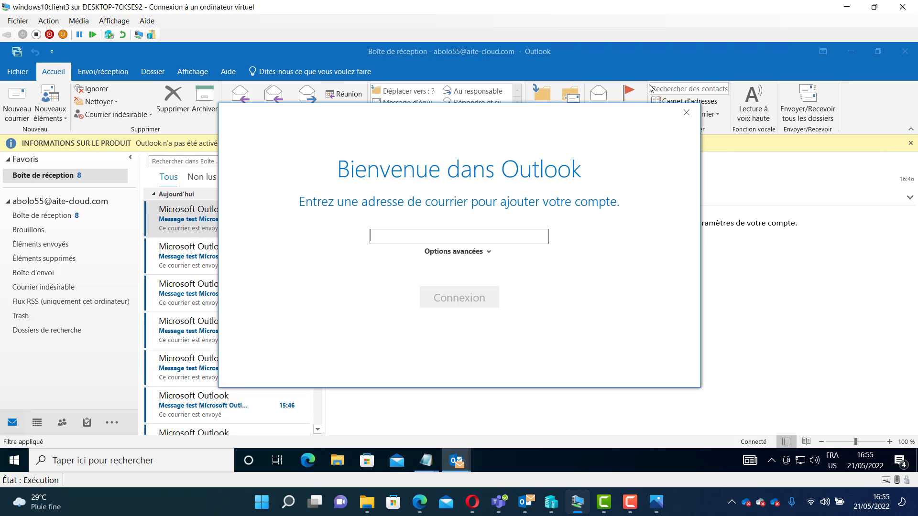
{"action": "key", "text": "ctrl+v"}
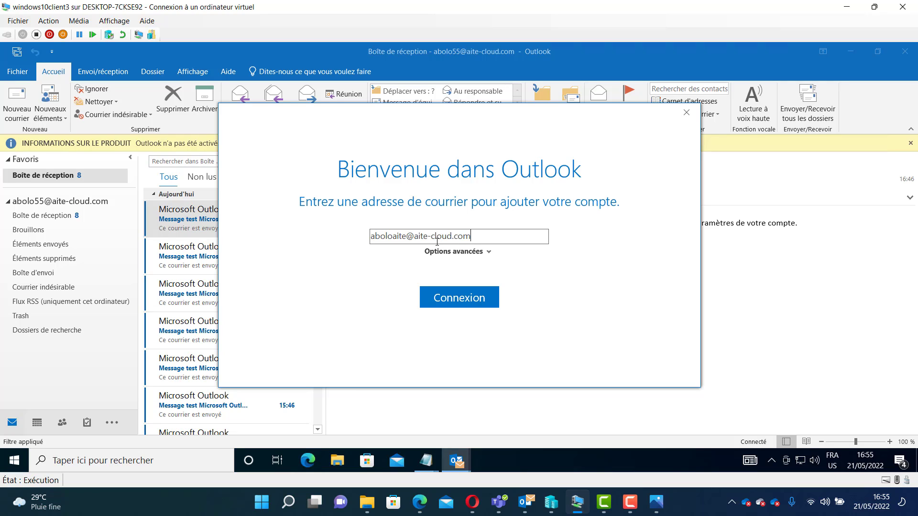
- Choose to configure the account manually and select IMAP as the account type
{"action": "left_click", "coordinate": [453, 253]}
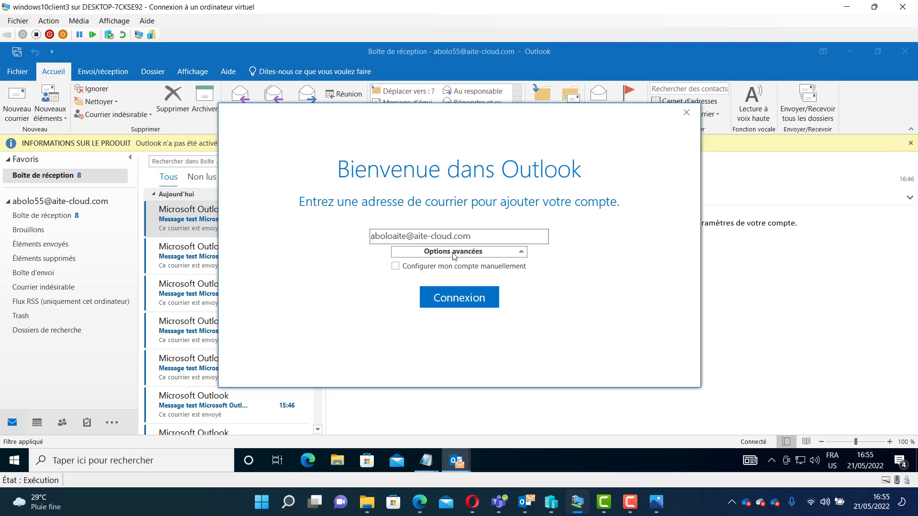
{"action": "left_click", "coordinate": [408, 266]}
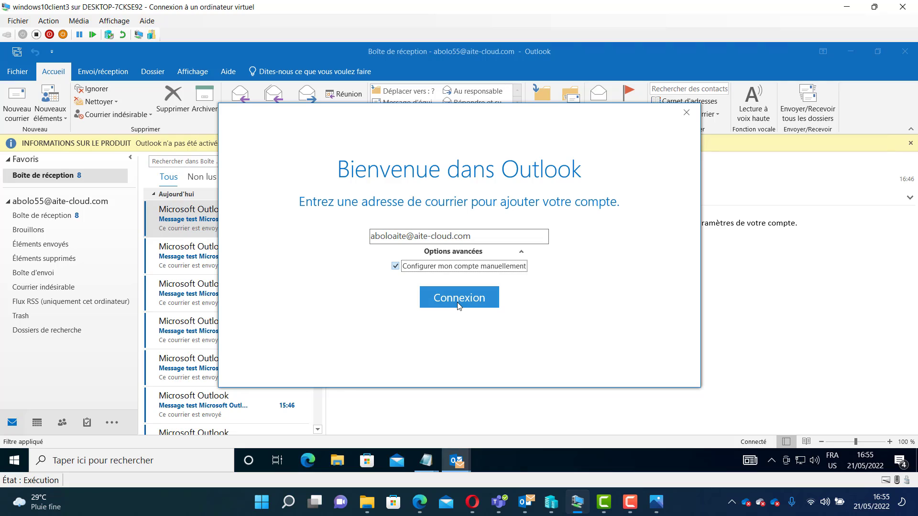
{"action": "left_click", "coordinate": [459, 298]}
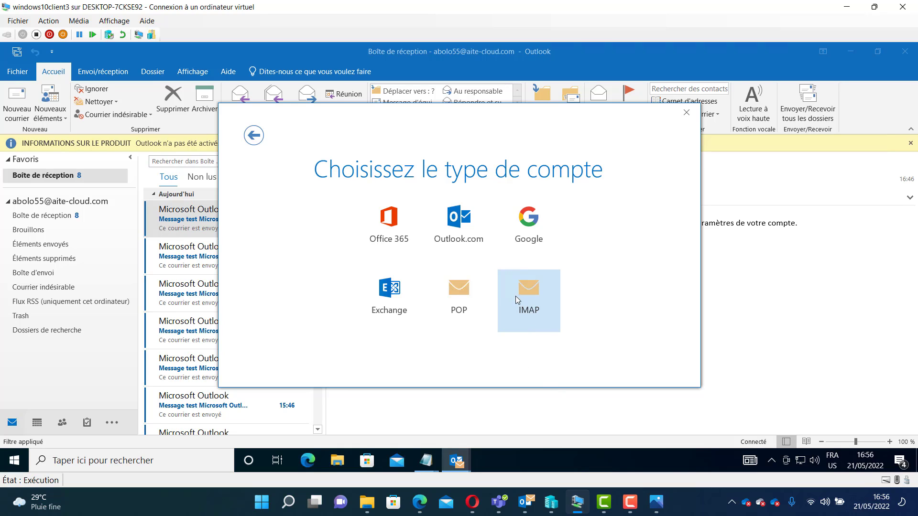
{"action": "left_click", "coordinate": [528, 309]}
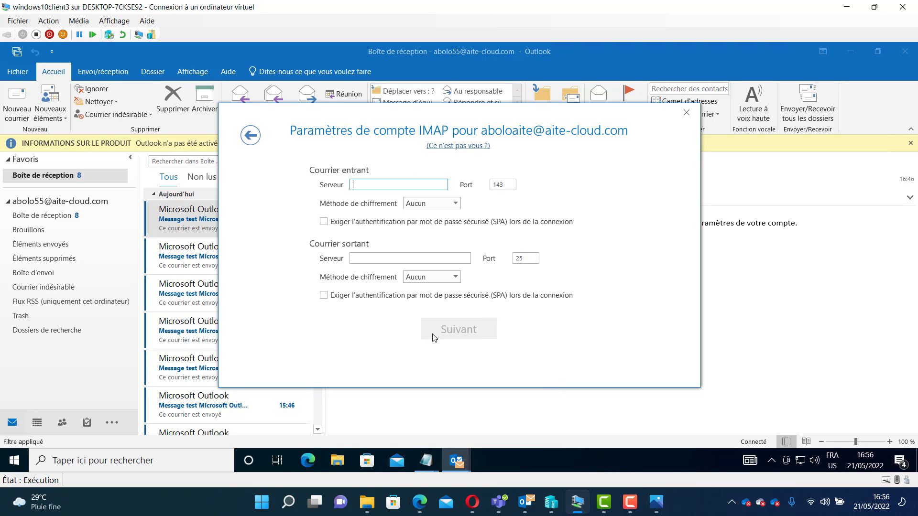
- Copy the server name node150-eu.n0c.com from Notepad and paste it as both incoming and outgoing mail server
{"action": "mouse_move", "coordinate": [427, 461]}
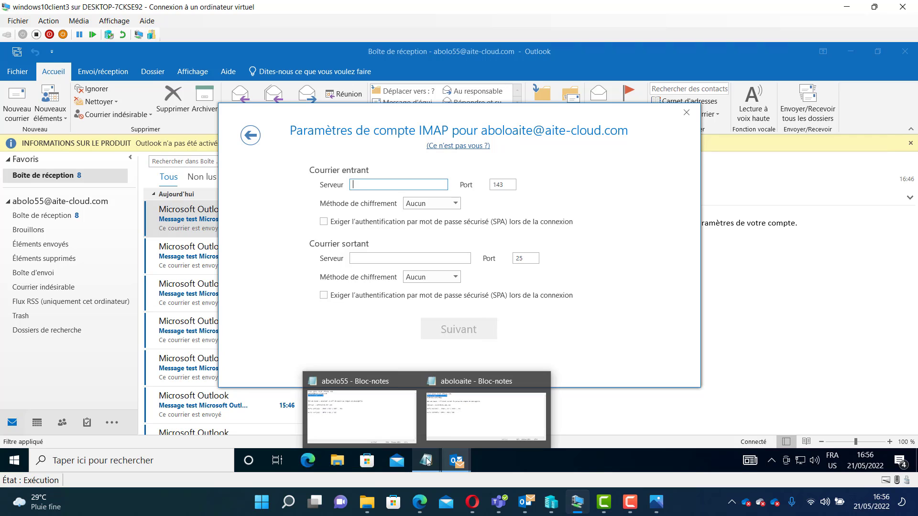
{"action": "left_click", "coordinate": [448, 432]}
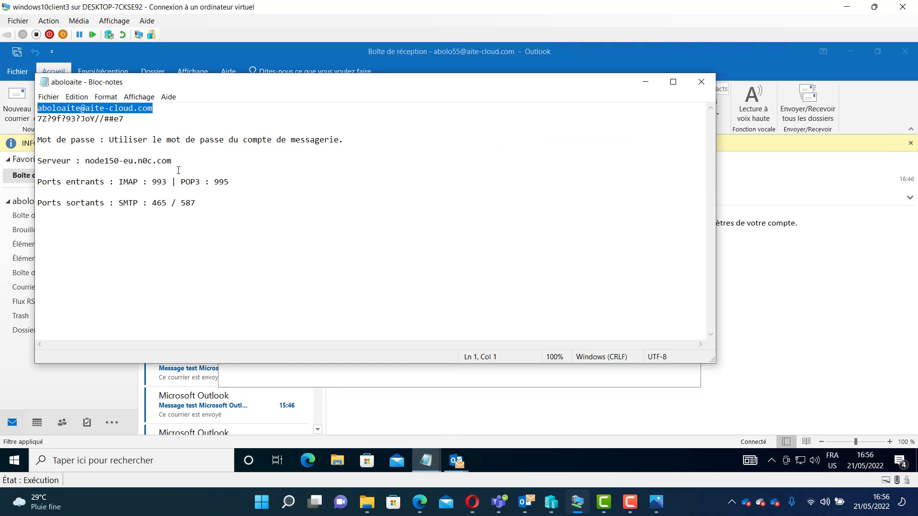
{"action": "left_click_drag", "start_coordinate": [210, 164], "coordinate": [173, 163]}
{"action": "left_click", "coordinate": [88, 161]}
{"action": "right_click", "coordinate": [172, 161]}
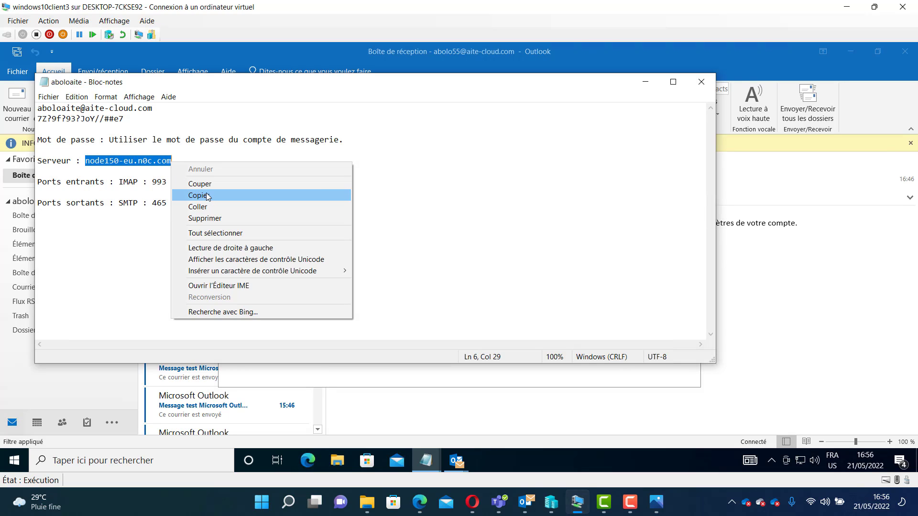
{"action": "left_click", "coordinate": [207, 196]}
{"action": "left_click", "coordinate": [645, 82]}
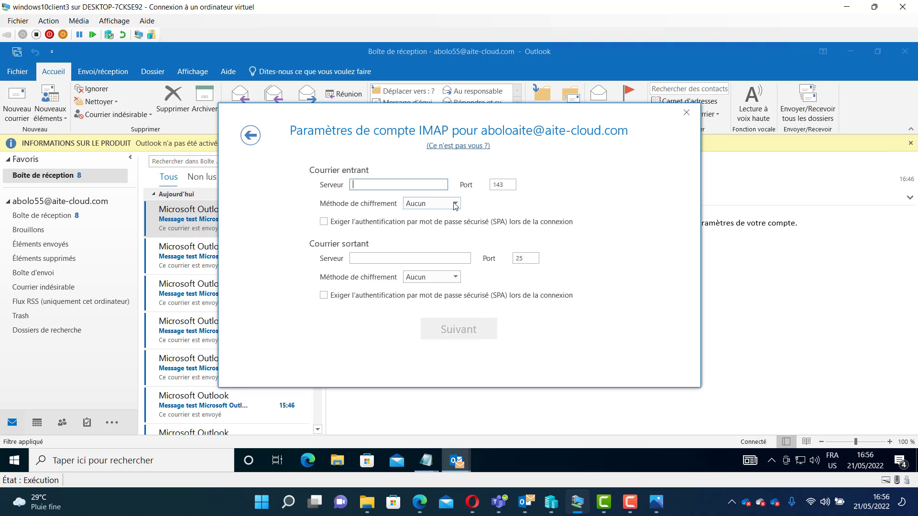
{"action": "key", "text": "ctrl+v"}
{"action": "left_click", "coordinate": [393, 260]}
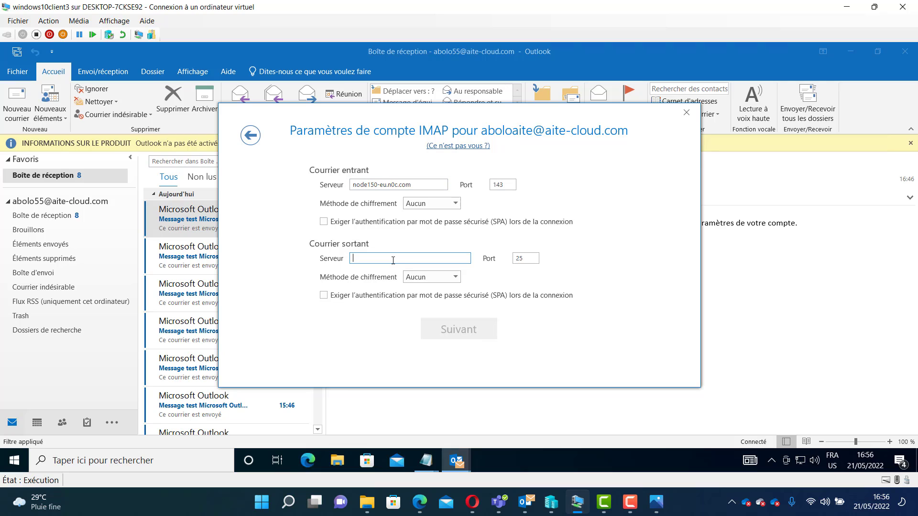
{"action": "key", "text": "ctrl+v"}
- Set the incoming IMAP port to 993 and its encryption method to SSL/TLS
{"action": "double_click", "coordinate": [506, 185]}
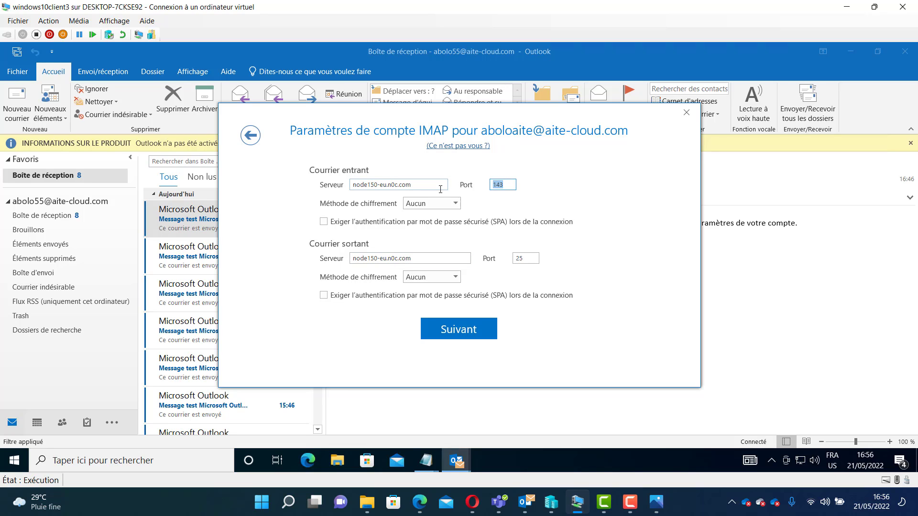
{"action": "type", "text": "993"}
{"action": "left_click", "coordinate": [432, 203]}
{"action": "left_click", "coordinate": [430, 227]}
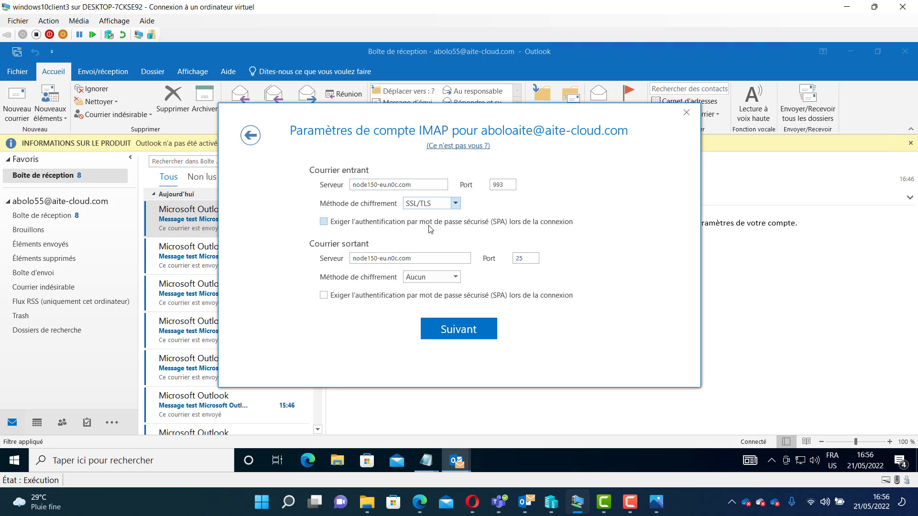
- Set the outgoing port to 465 with SSL/TLS encryption and continue to the next page
{"action": "left_click_drag", "start_coordinate": [531, 257], "coordinate": [479, 264]}
{"action": "type", "text": "465"}
{"action": "left_click", "coordinate": [441, 277]}
{"action": "left_click", "coordinate": [439, 298]}
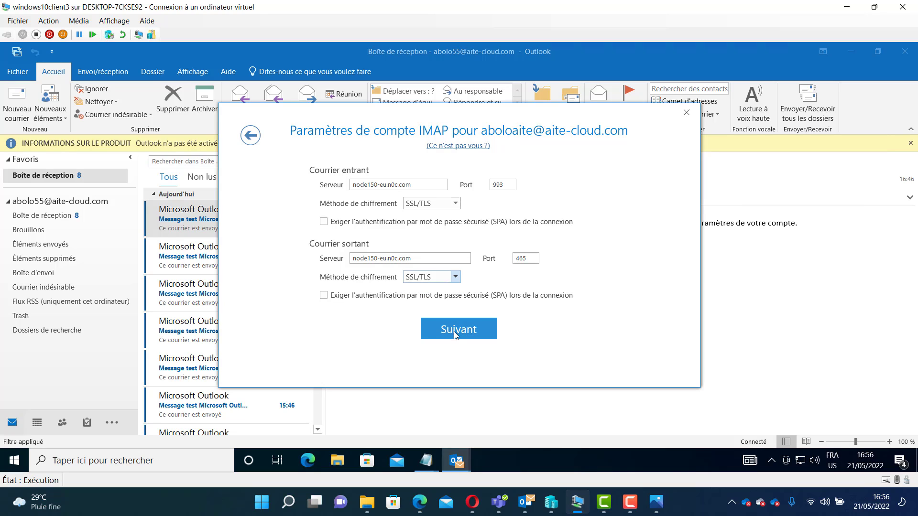
{"action": "left_click", "coordinate": [461, 334]}
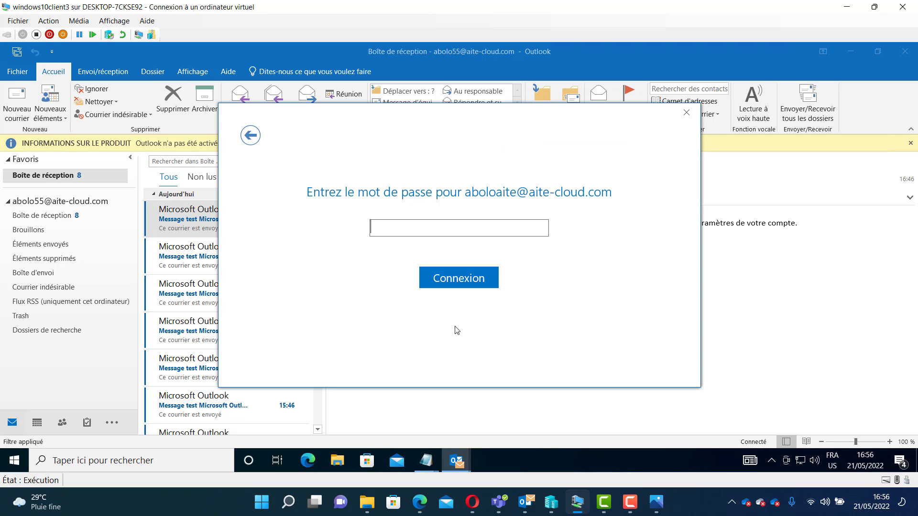
- Copy the account password from the Notepad file, paste it into the password field, sign in and finish the setup
{"action": "left_click", "coordinate": [430, 459]}
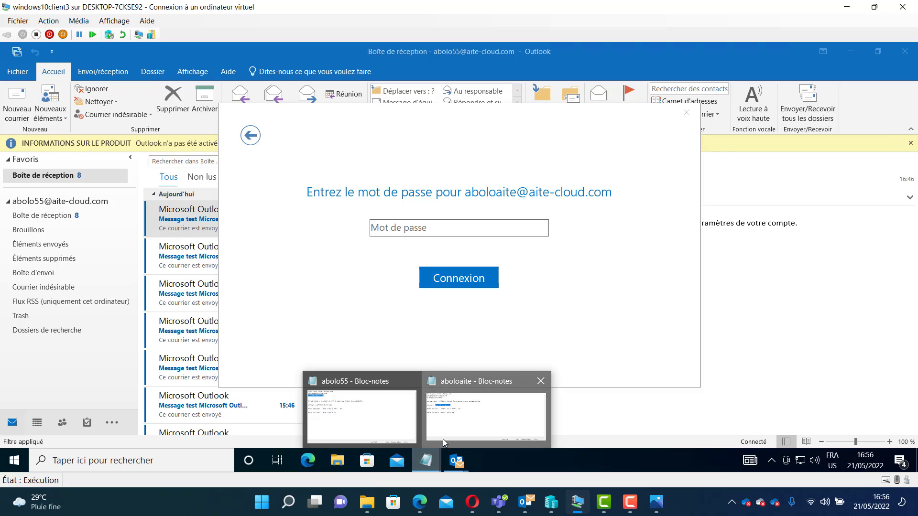
{"action": "left_click", "coordinate": [443, 439]}
{"action": "left_click_drag", "start_coordinate": [143, 119], "coordinate": [34, 121]}
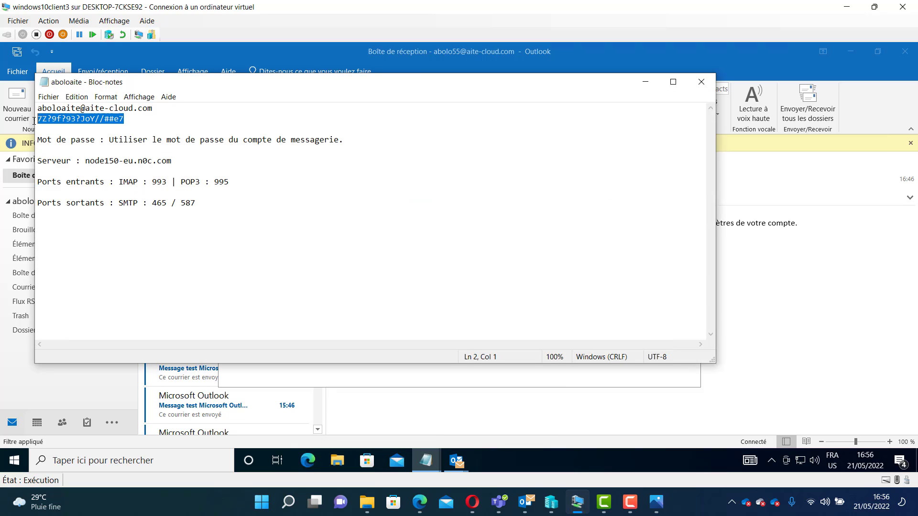
{"action": "right_click", "coordinate": [55, 120]}
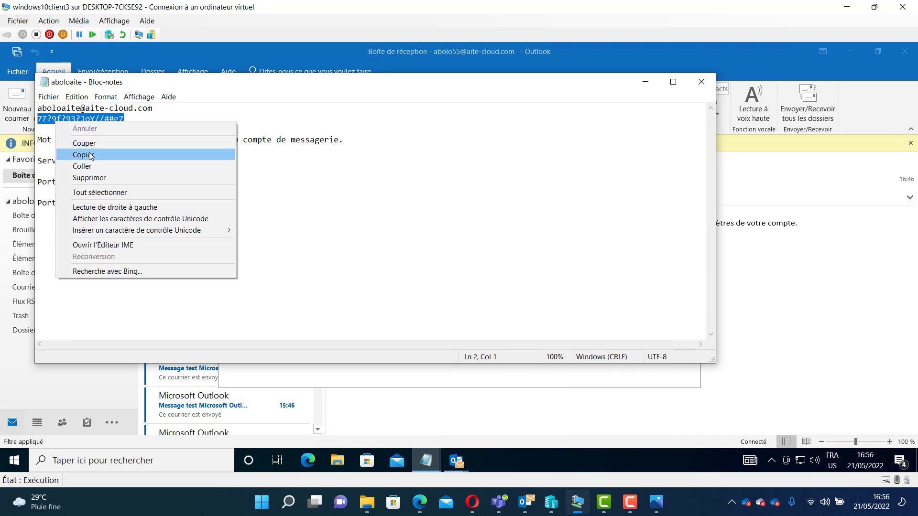
{"action": "left_click", "coordinate": [89, 154]}
{"action": "left_click", "coordinate": [644, 89]}
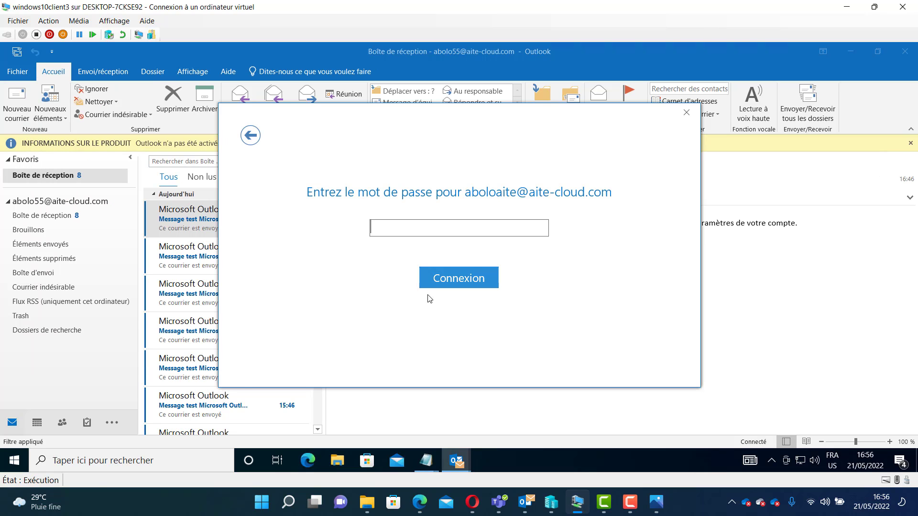
{"action": "key", "text": "ctrl+v"}
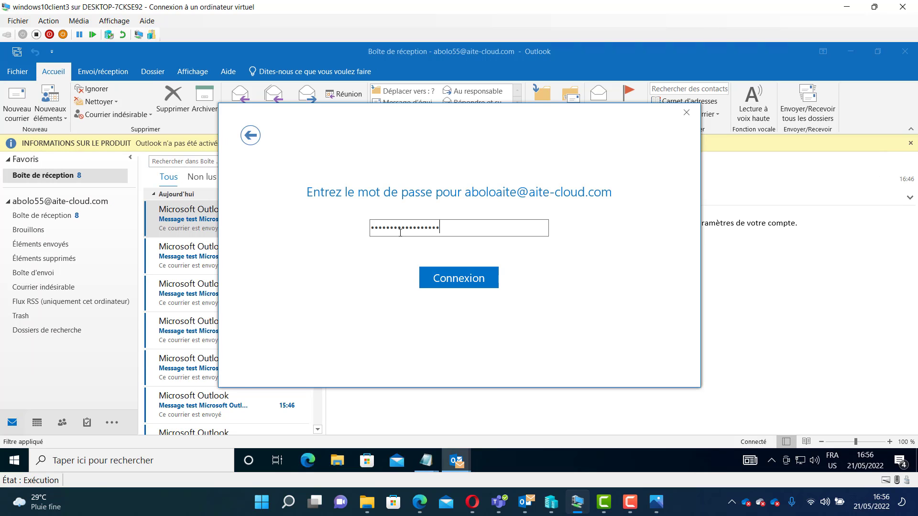
{"action": "left_click", "coordinate": [440, 278]}
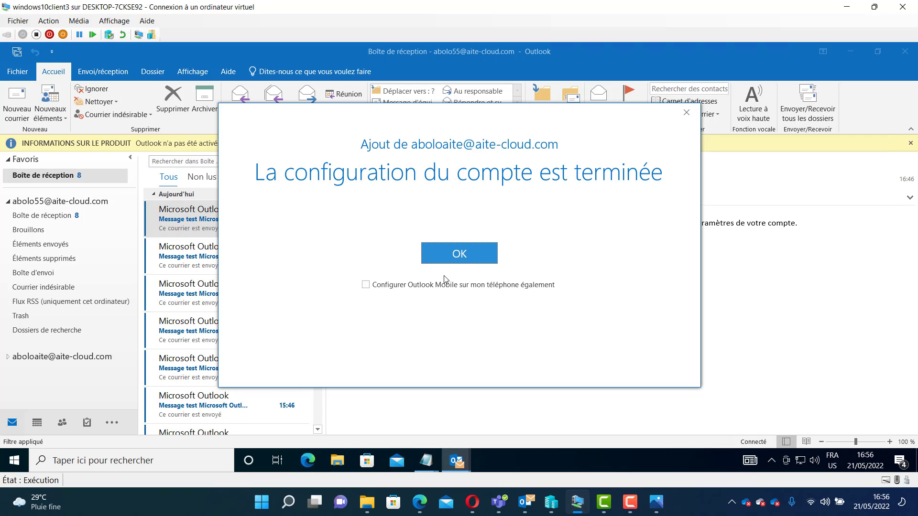
{"action": "left_click", "coordinate": [444, 257]}
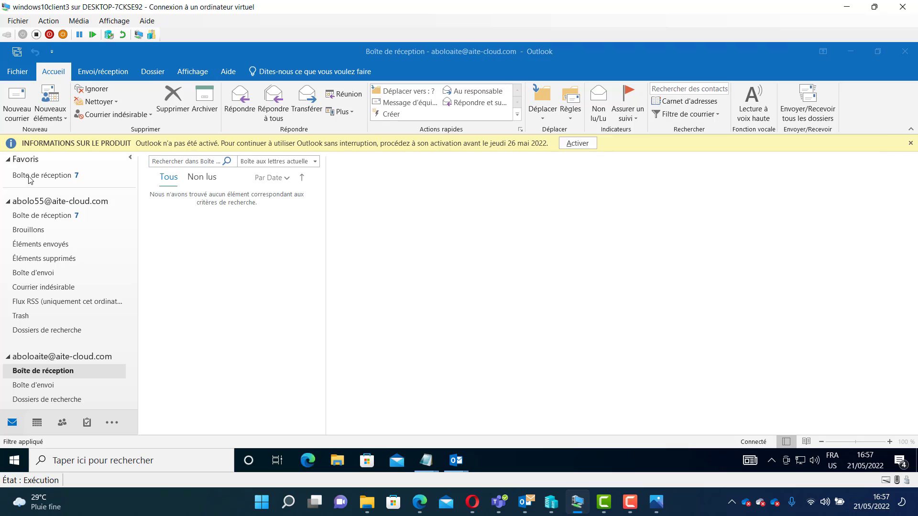
- Start a new message and paste the new account's e-mail address from Notepad as the recipient
{"action": "left_click", "coordinate": [19, 113]}
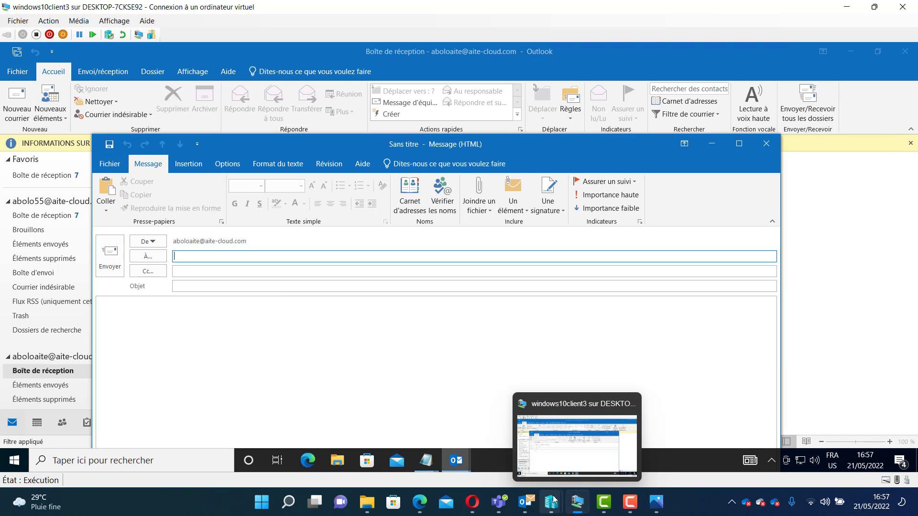
{"action": "left_click", "coordinate": [426, 462]}
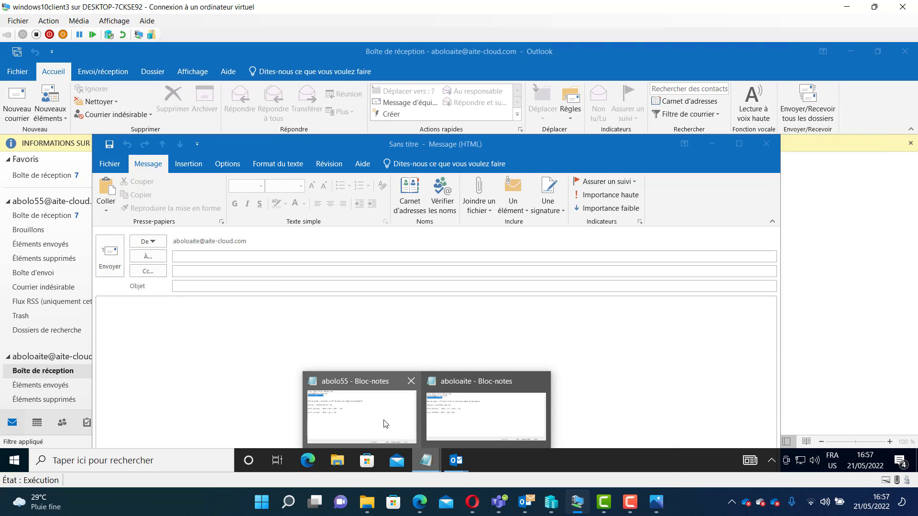
{"action": "left_click", "coordinate": [458, 419]}
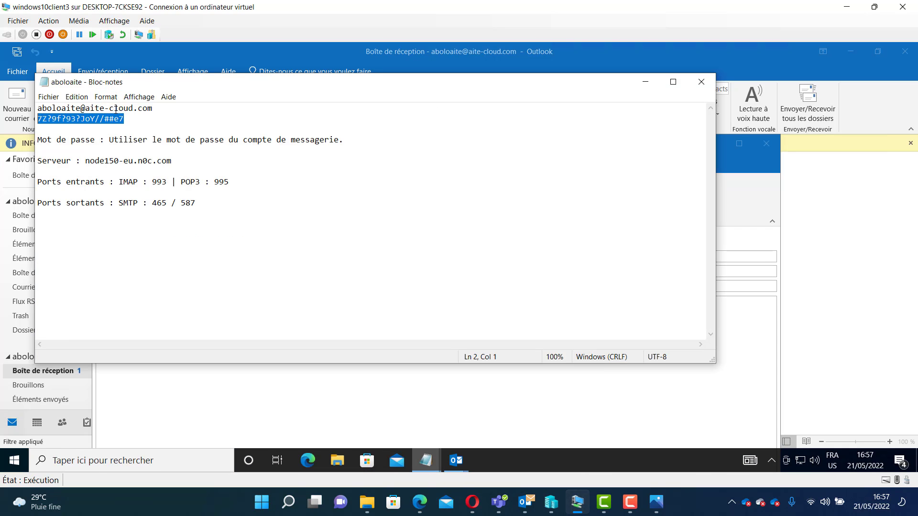
{"action": "left_click_drag", "start_coordinate": [157, 112], "coordinate": [18, 109]}
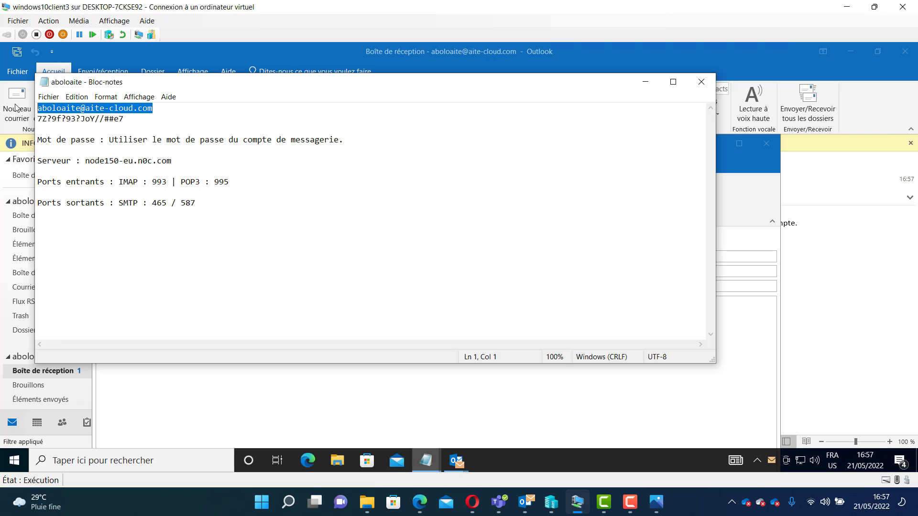
{"action": "right_click", "coordinate": [50, 110]}
{"action": "left_click", "coordinate": [71, 145]}
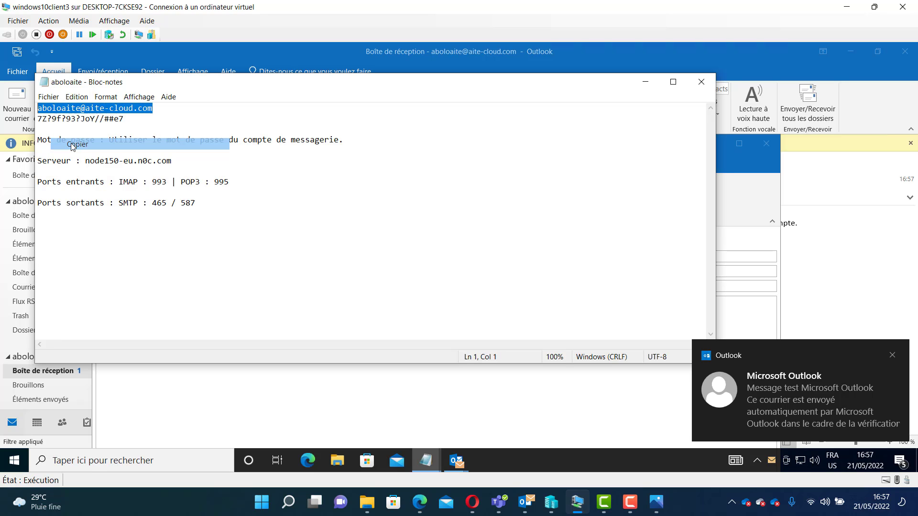
{"action": "left_click", "coordinate": [646, 85]}
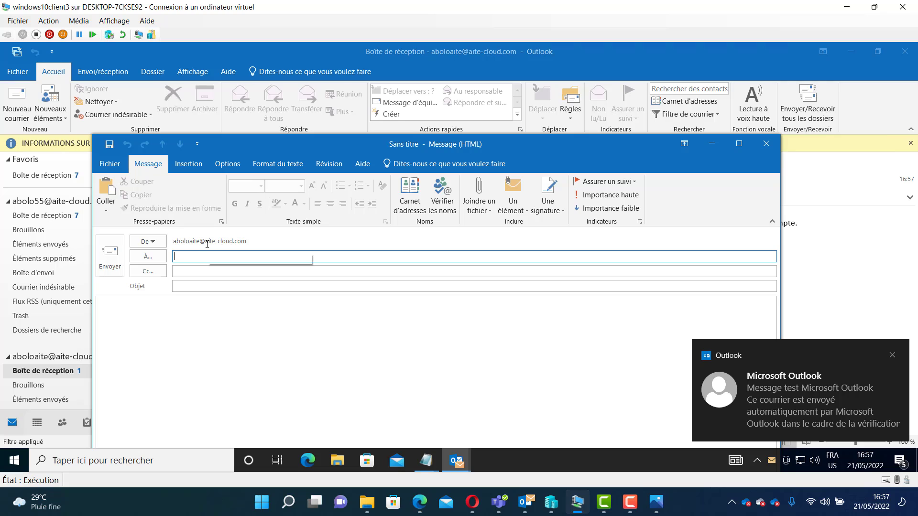
{"action": "key", "text": "ctrl+v"}
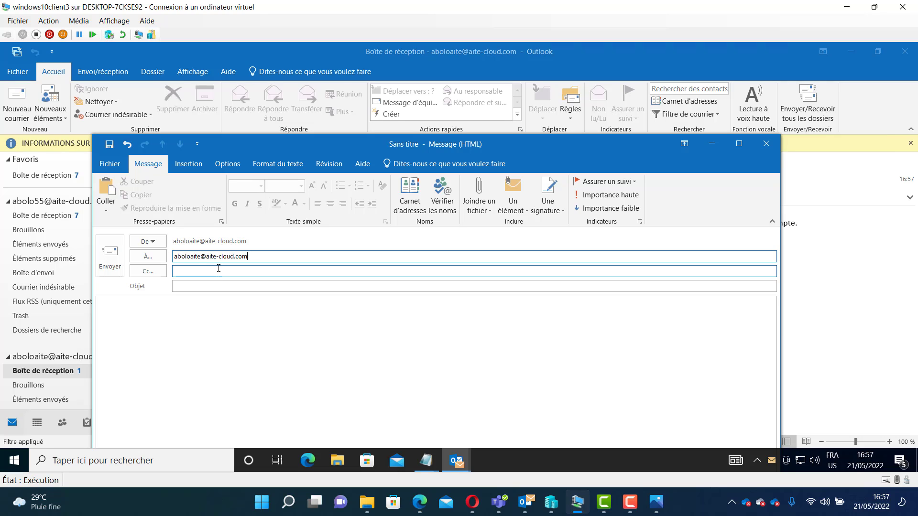
- Switch the sender to the other configured account and set the subject to test
{"action": "left_click", "coordinate": [157, 244]}
{"action": "left_click", "coordinate": [160, 254]}
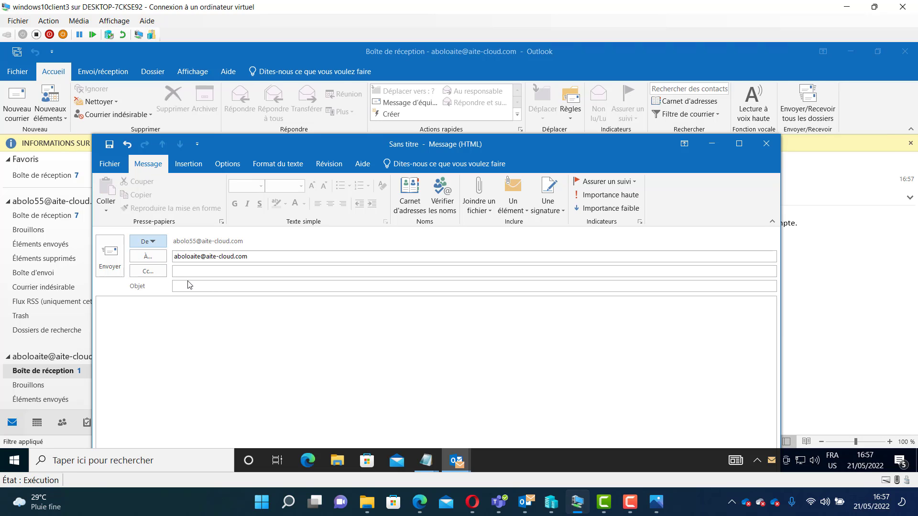
{"action": "left_click", "coordinate": [193, 286]}
{"action": "type", "text": "test"}
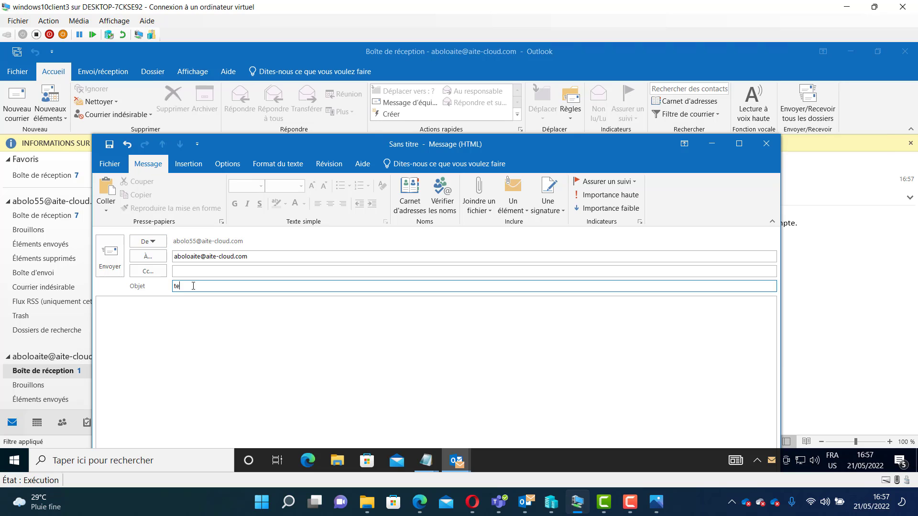
- Write test in the message body and send the message
{"action": "left_click", "coordinate": [170, 340]}
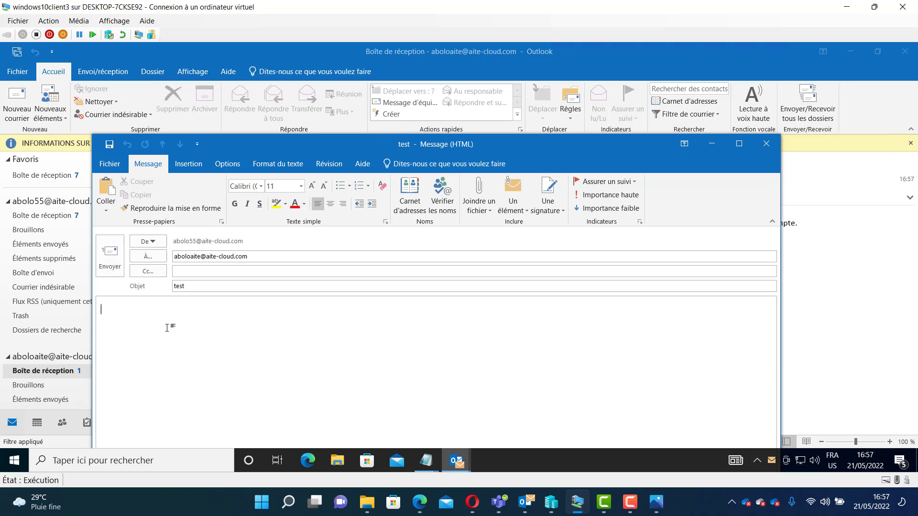
{"action": "type", "text": "test"}
{"action": "left_click", "coordinate": [106, 267]}
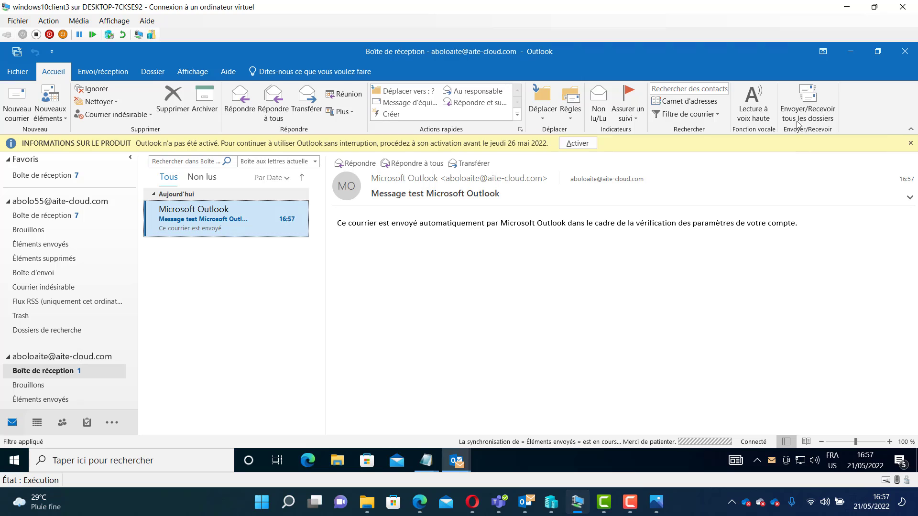
- Run Send/Receive for all folders and open the received test message in the new account's inbox
{"action": "left_click", "coordinate": [807, 111]}
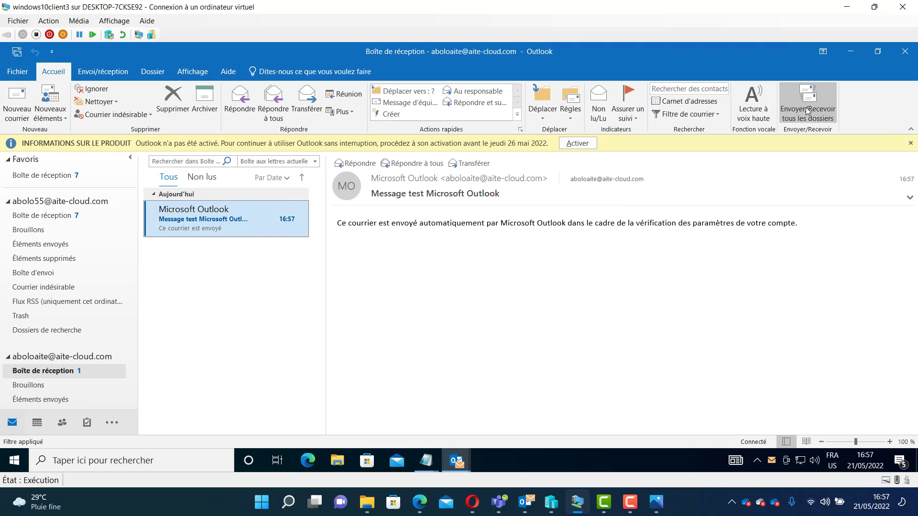
{"action": "left_click", "coordinate": [807, 111]}
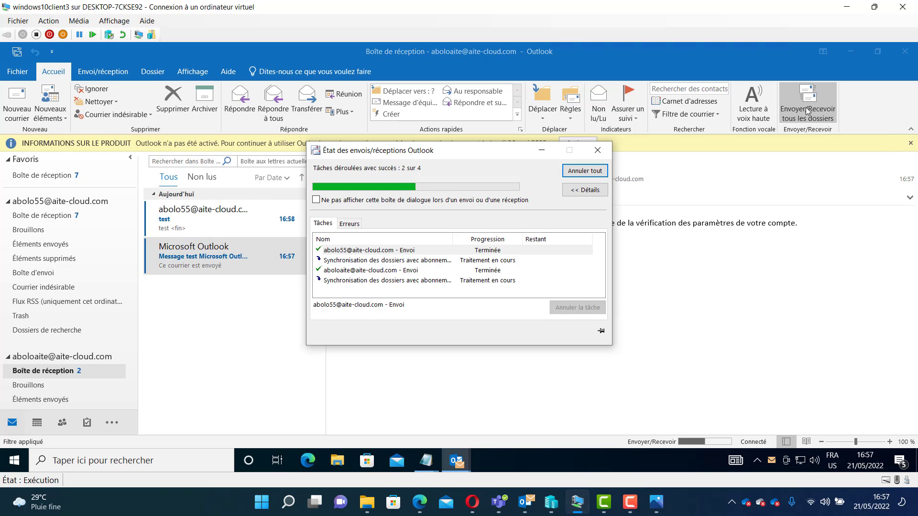
{"action": "left_click", "coordinate": [245, 219]}
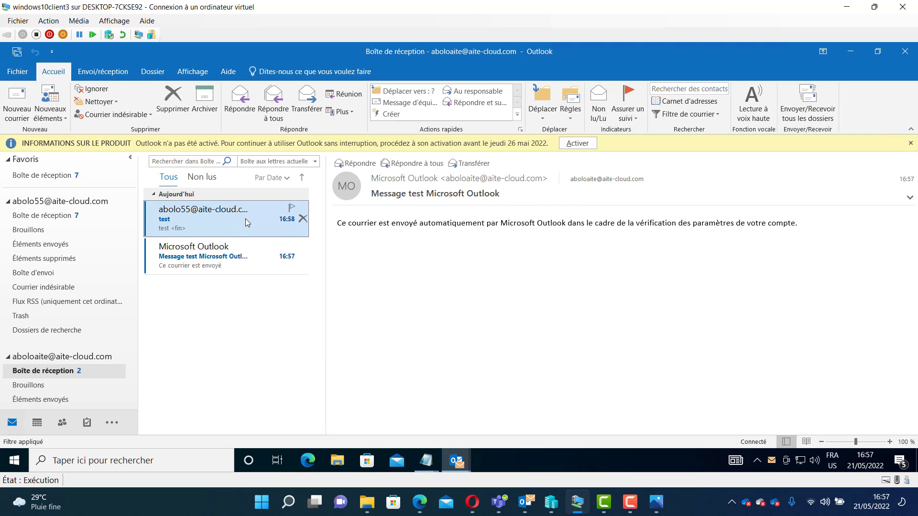